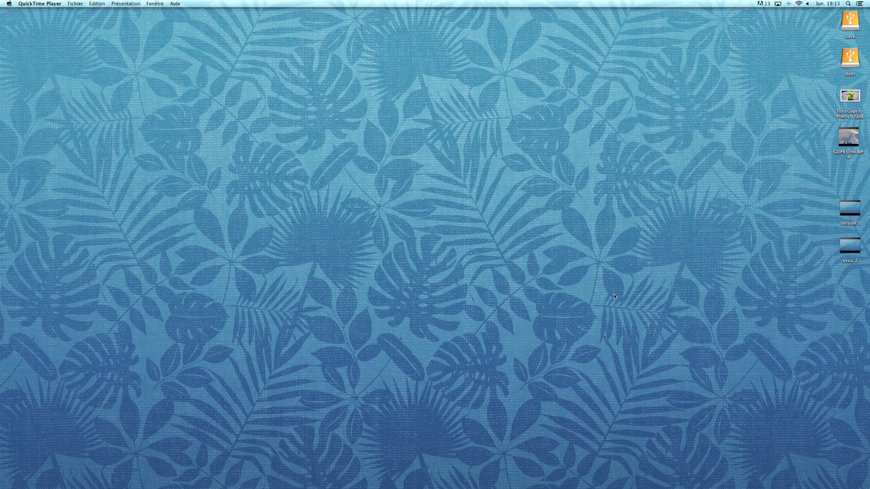
Bring up the FxFactory download page for version 4.1.2 in Safari, then minimize Safari
left_click(663, 469)
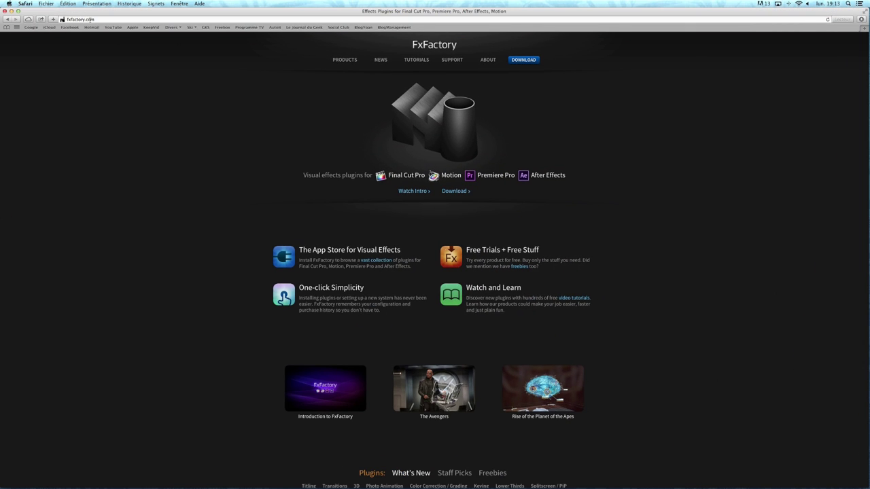
left_click(523, 60)
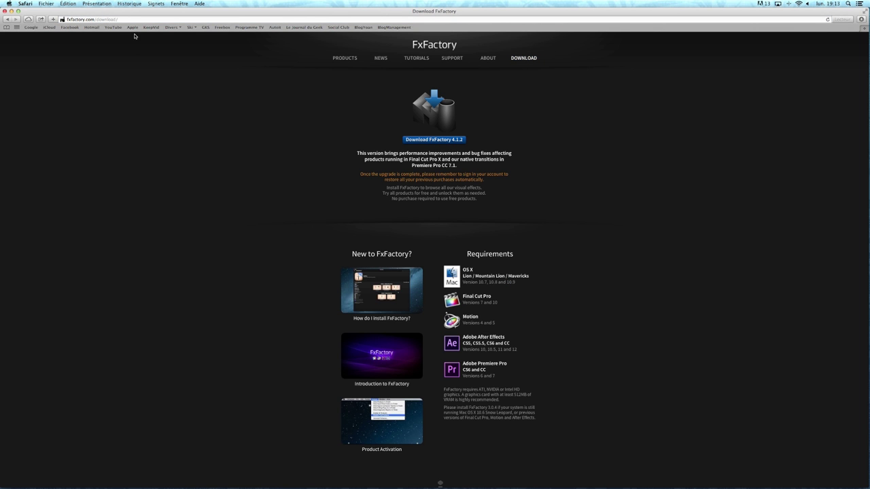
left_click(12, 11)
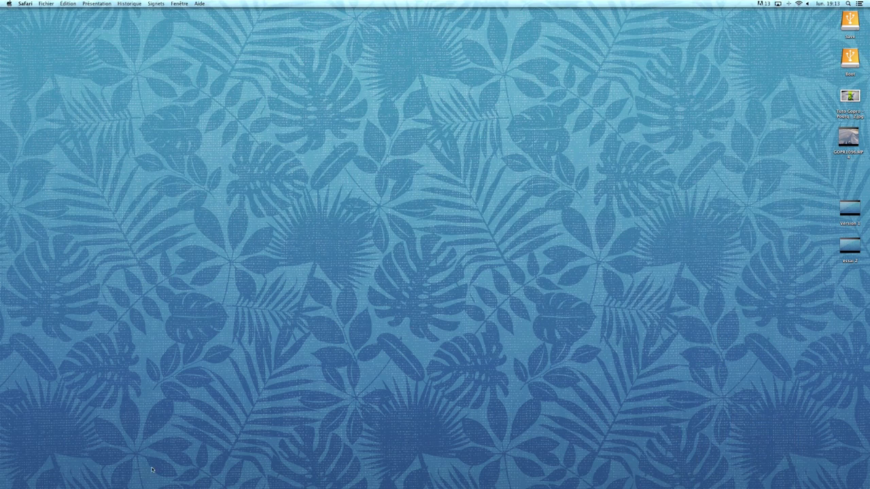
Launch FxFactory from the second Launchpad page to show its Featured plug-in catalog
left_click(193, 480)
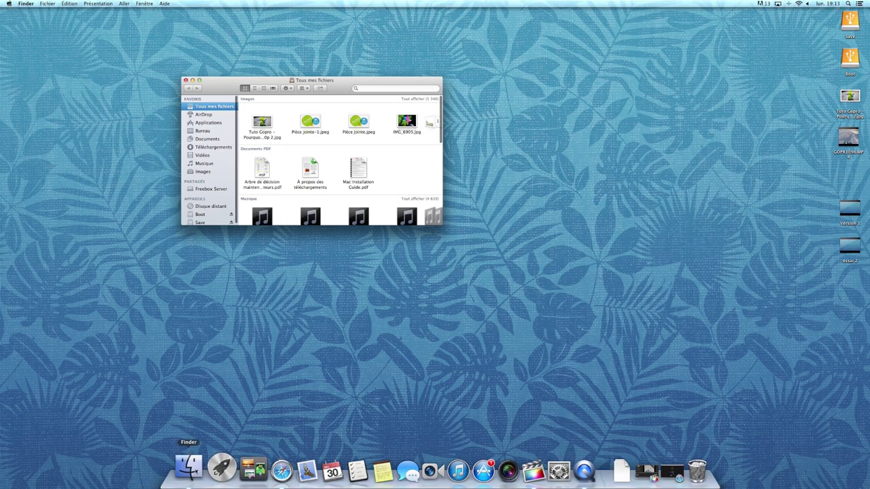
key("super+w")
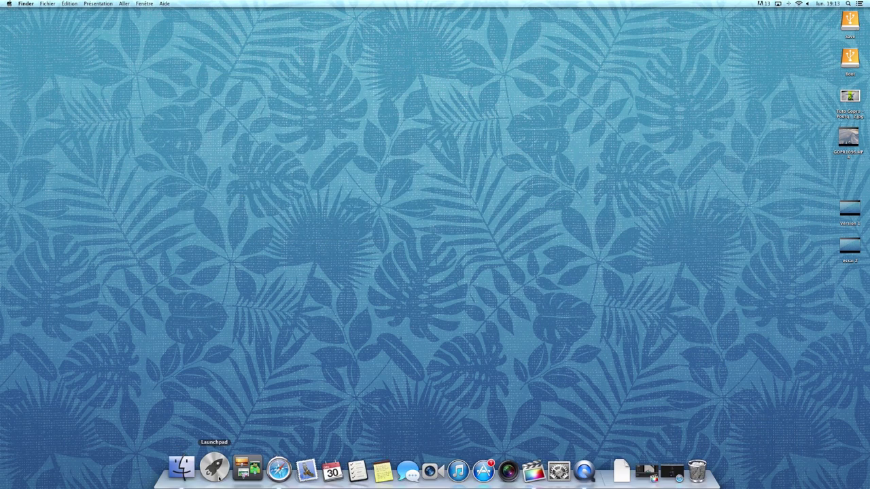
left_click(216, 471)
scroll(343, 282, "right", 3)
left_click(272, 231)
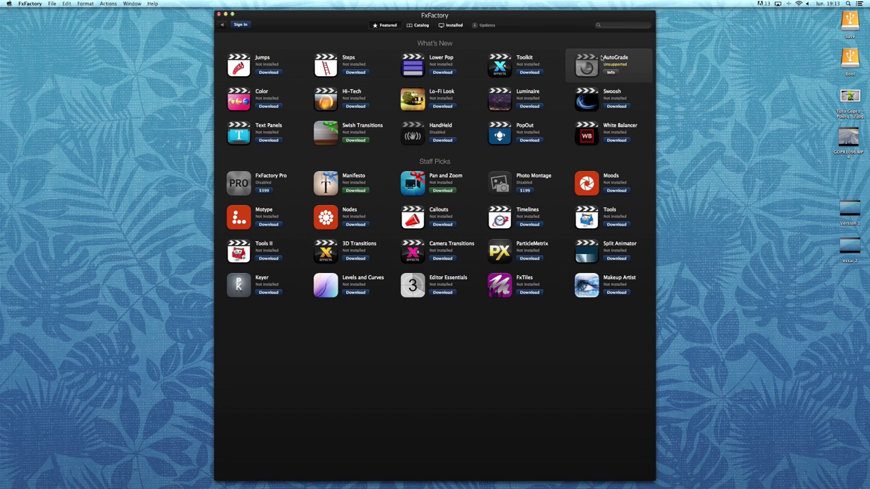
left_click(616, 24)
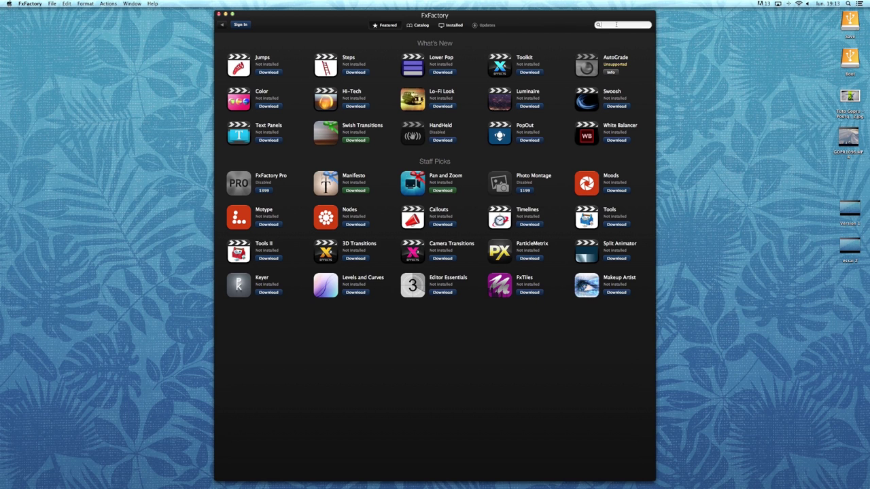
Search the catalog for 'elast', view Elastic Aspect's details, and check the Products list in Preferences
type("elast")
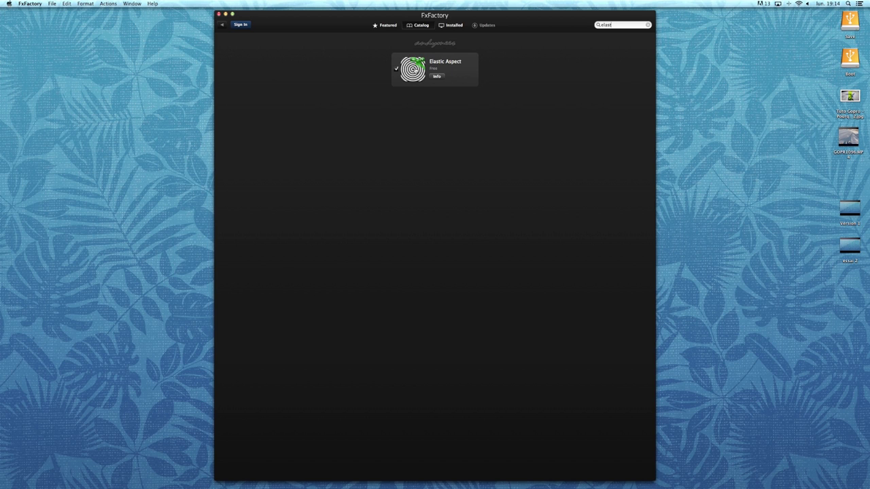
left_click(413, 69)
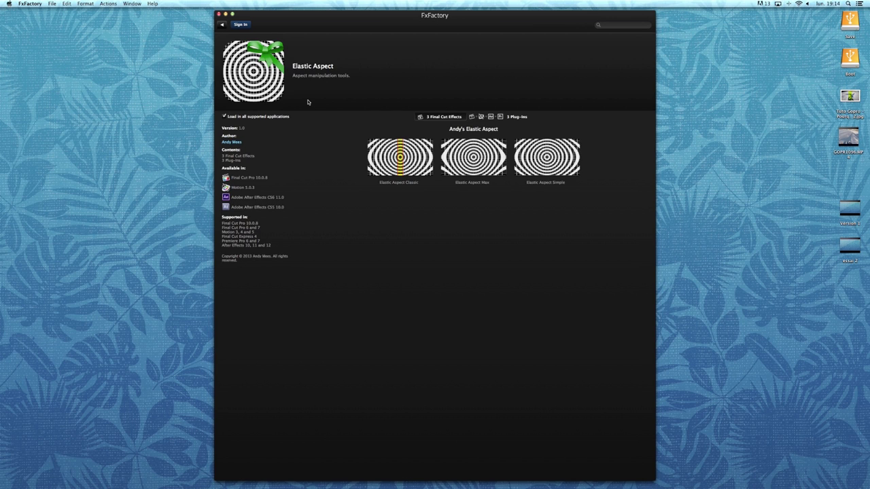
left_click(33, 4)
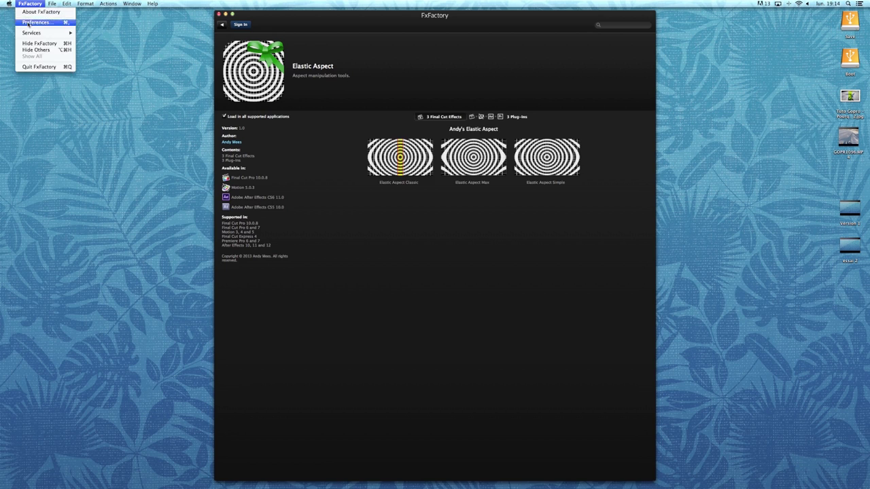
left_click(30, 22)
left_click(367, 112)
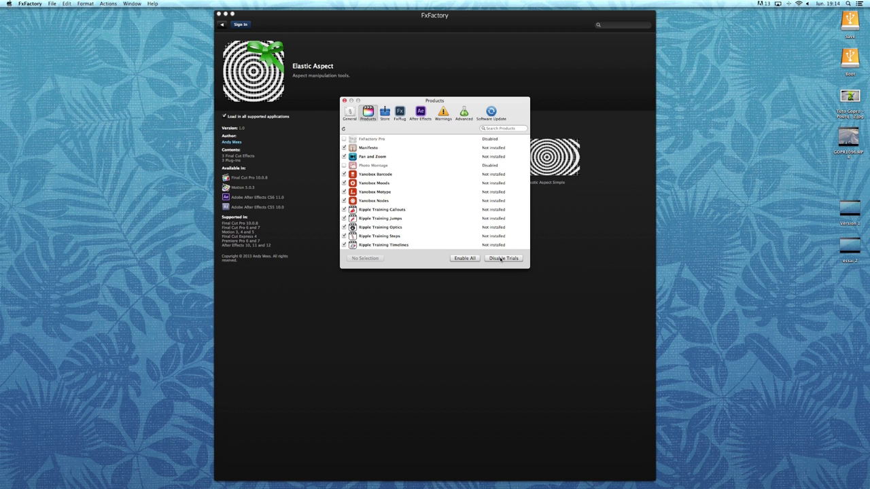
Close FxFactory and restore the minimized Final Cut Pro window
left_click(344, 101)
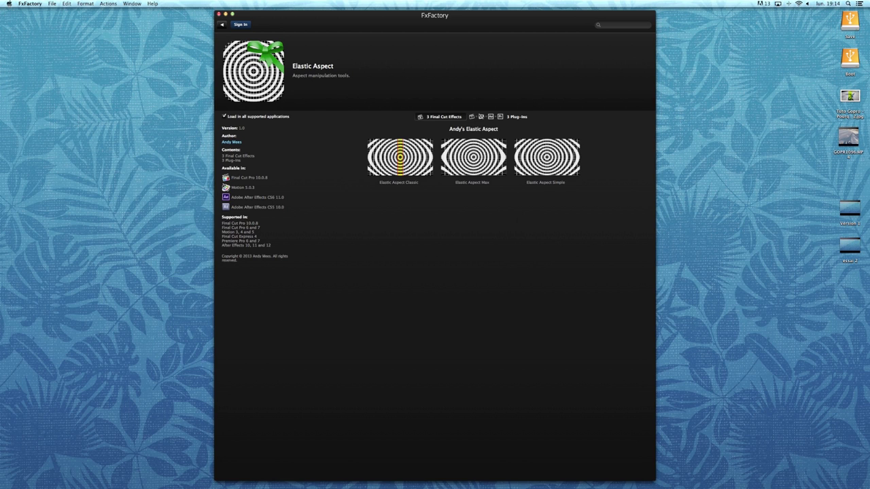
left_click(219, 15)
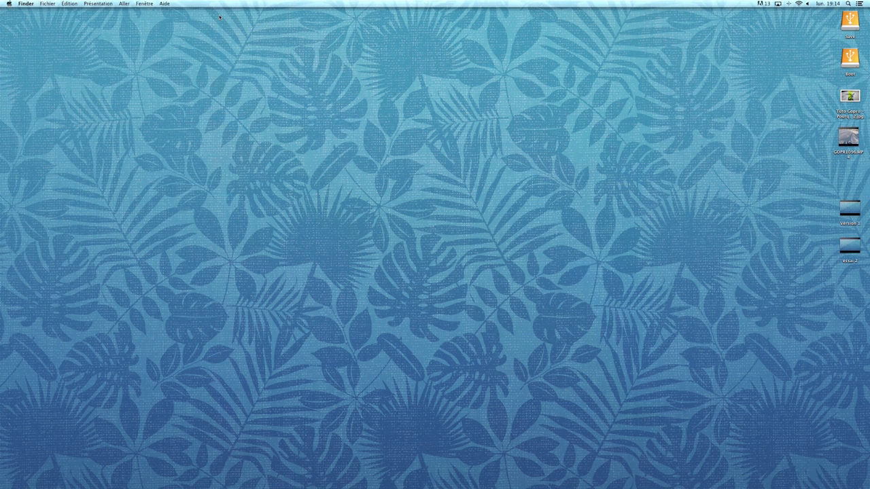
mouse_move(491, 483)
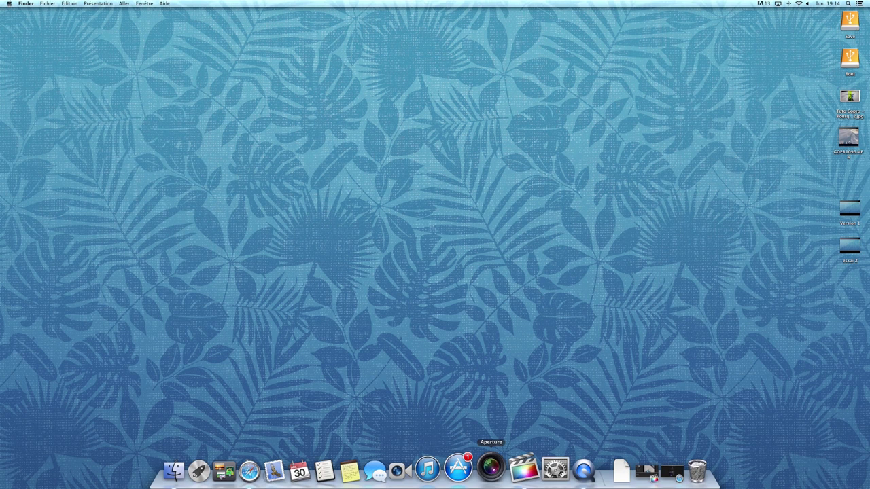
left_click(629, 470)
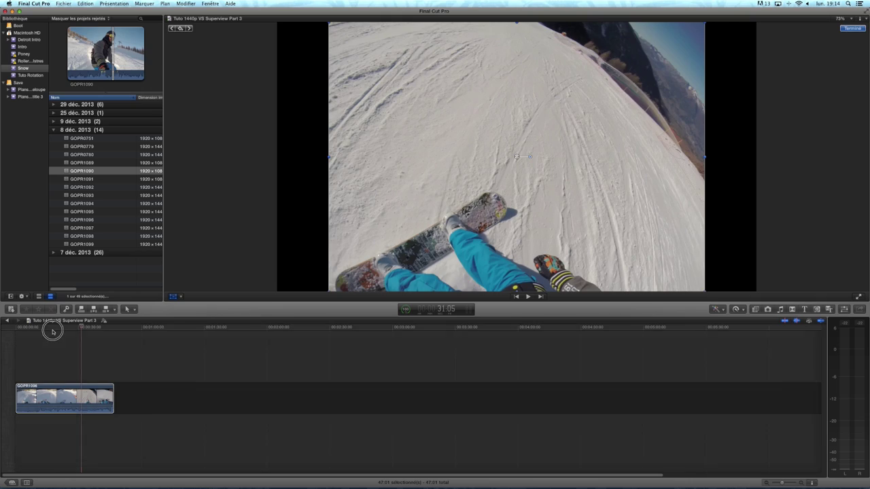
Scrub the clip back and list Andy's Effects (Elastic Aspect Classic, Max, Simple) in the Effects browser
mouse_move(52, 331)
left_mouse_down()
mouse_move(39, 329)
mouse_move(59, 330)
mouse_move(51, 330)
left_mouse_up()
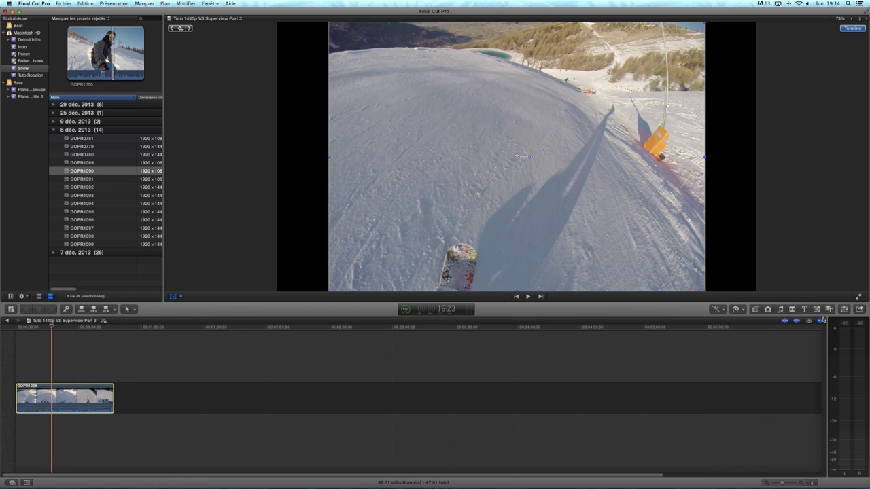
left_click(756, 309)
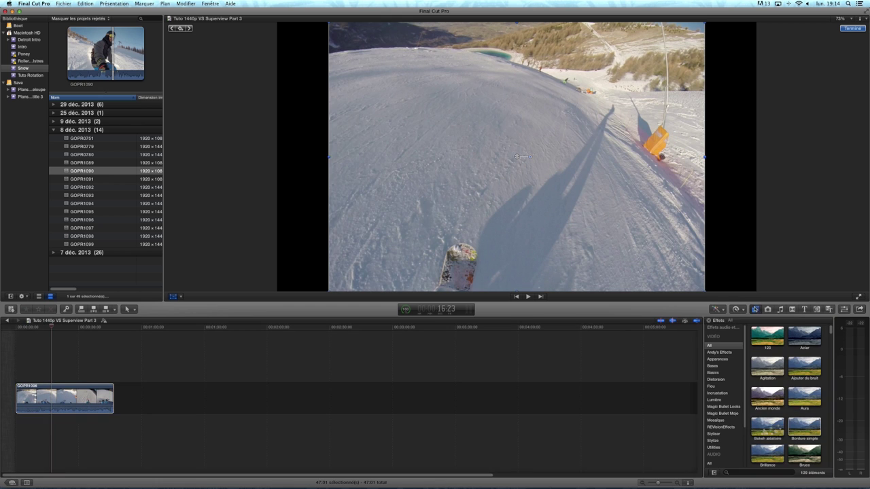
left_click(719, 353)
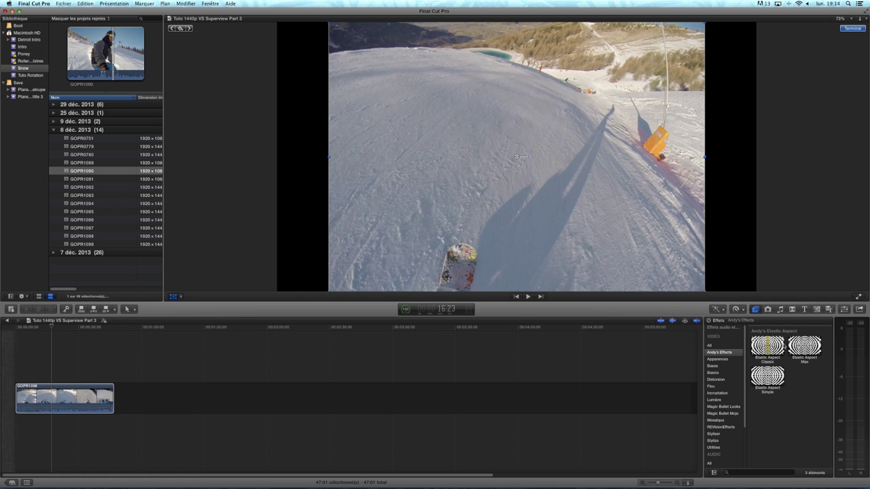
Apply Elastic Aspect Classic to GOPR1096 and drag the viewer's side handle to stretch it to 133% wide
key("space")
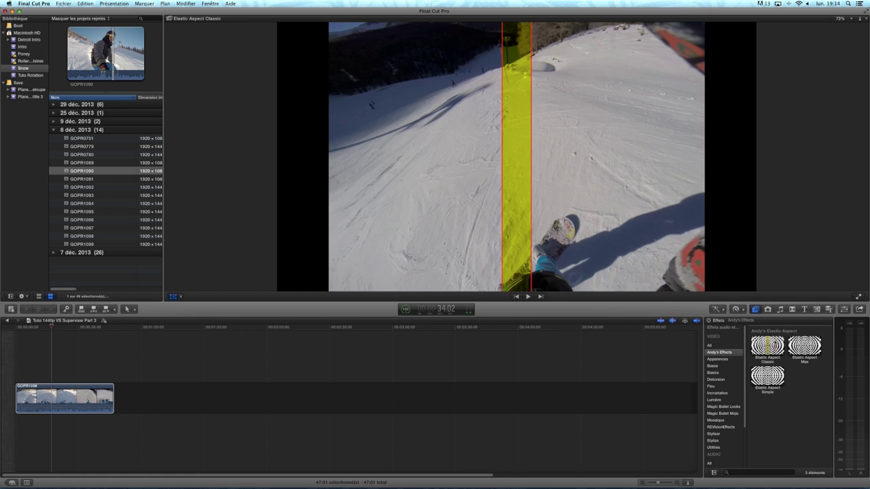
left_click_drag(764, 348, 80, 397)
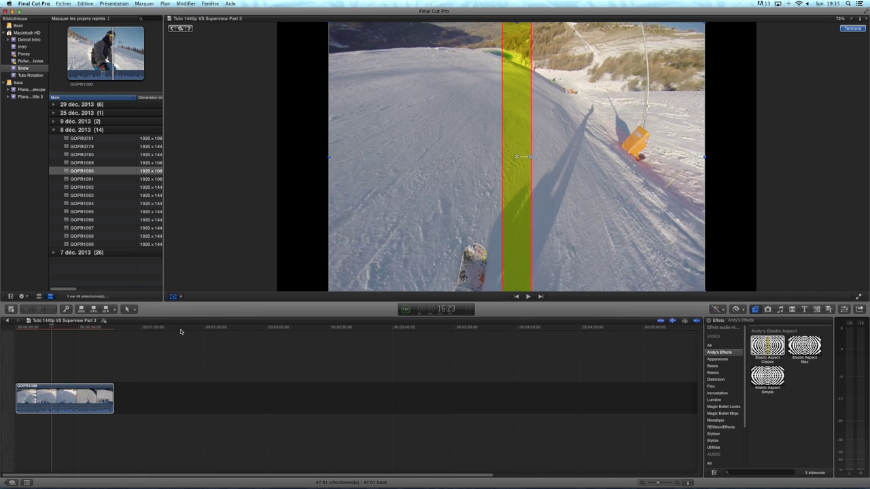
left_click(182, 297)
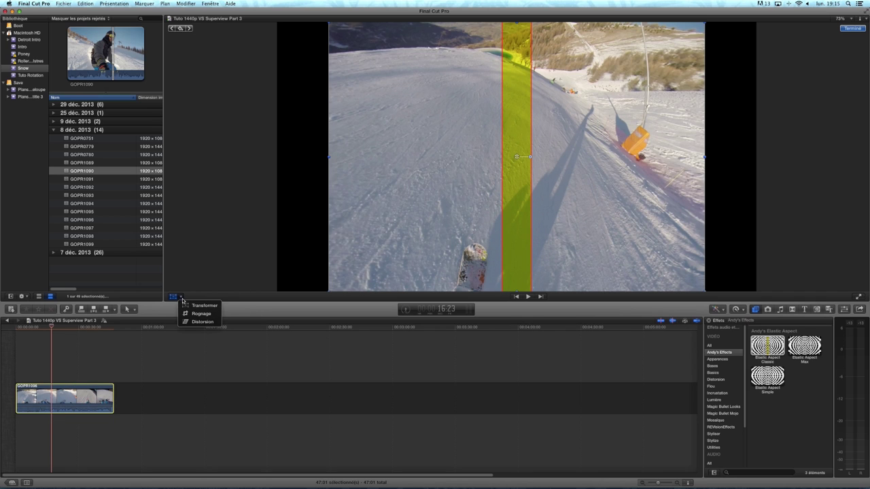
left_click(187, 309)
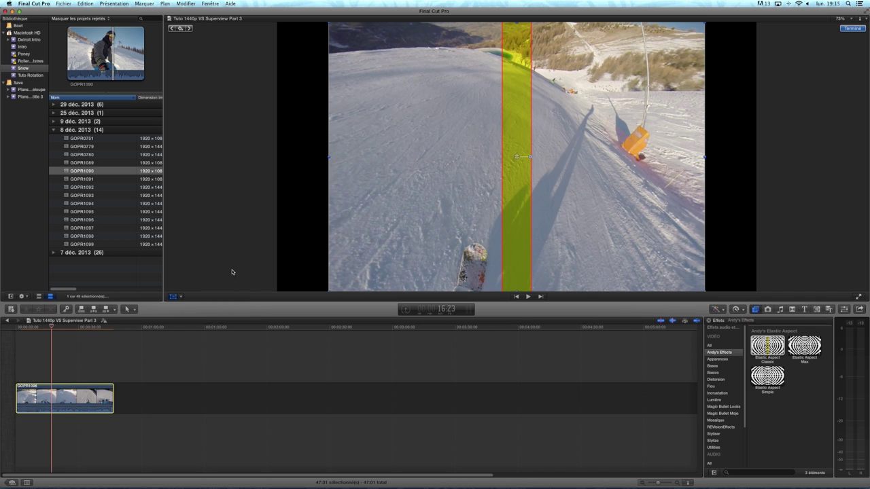
left_click_drag(329, 156, 276, 157)
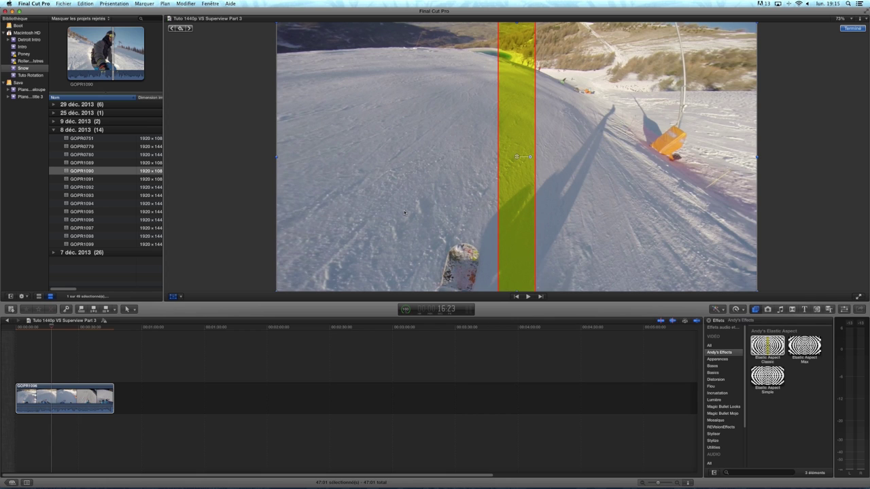
left_click(49, 399)
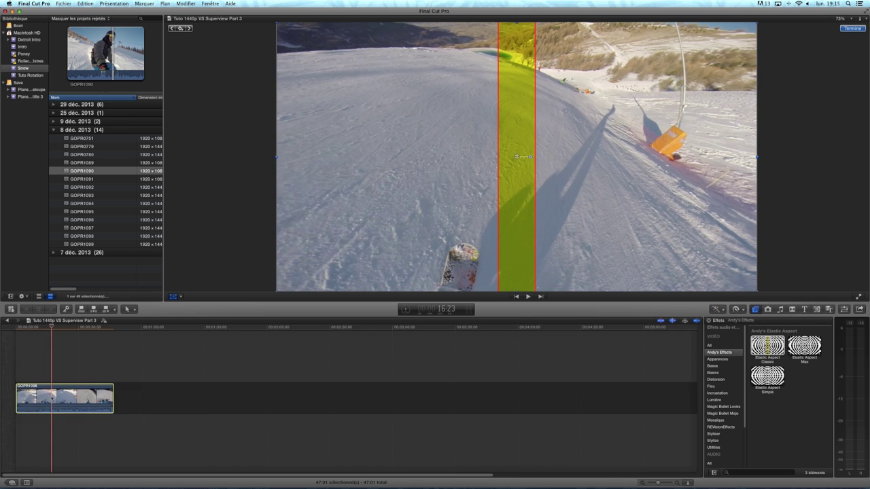
In the Inspector, turn Show Protected Region on and set Protection Centre to -0.35
left_click(844, 310)
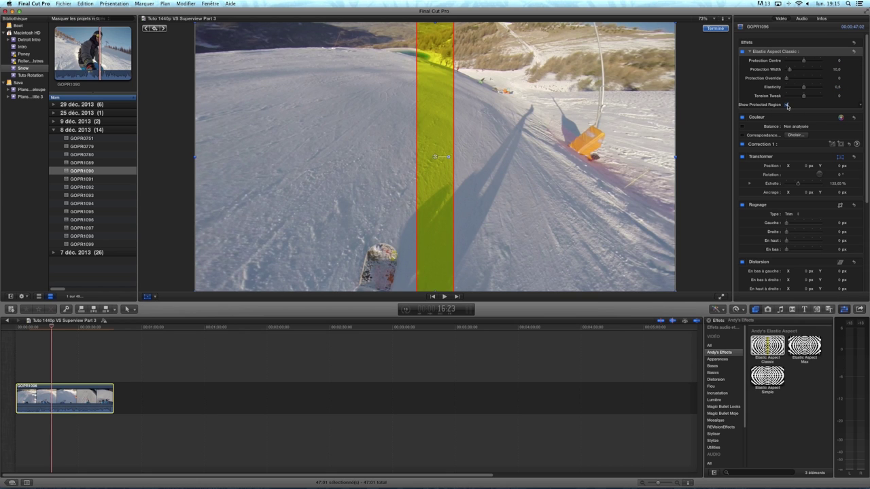
left_click(787, 105)
left_click(787, 105)
left_click(787, 106)
left_click(787, 105)
left_click_drag(804, 61, 799, 64)
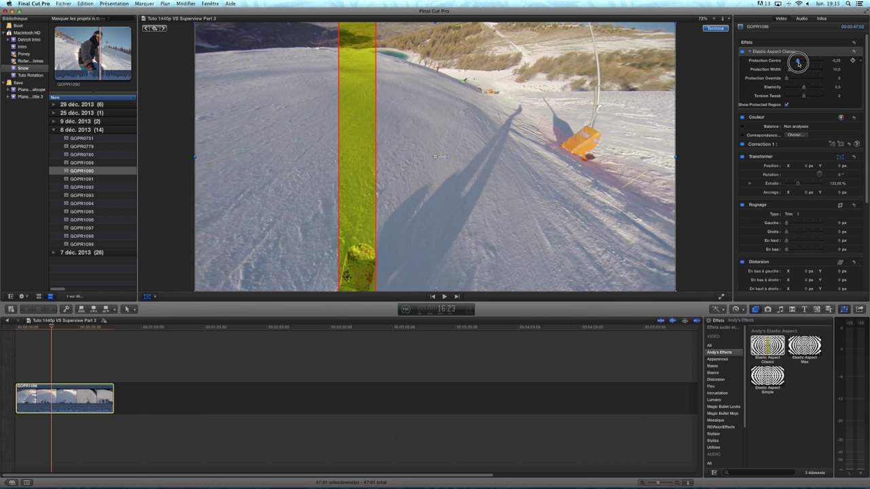
Move the playhead to 18:08 and widen Protection Width to cover the rider
left_click(54, 328)
left_click_drag(54, 329, 55, 329)
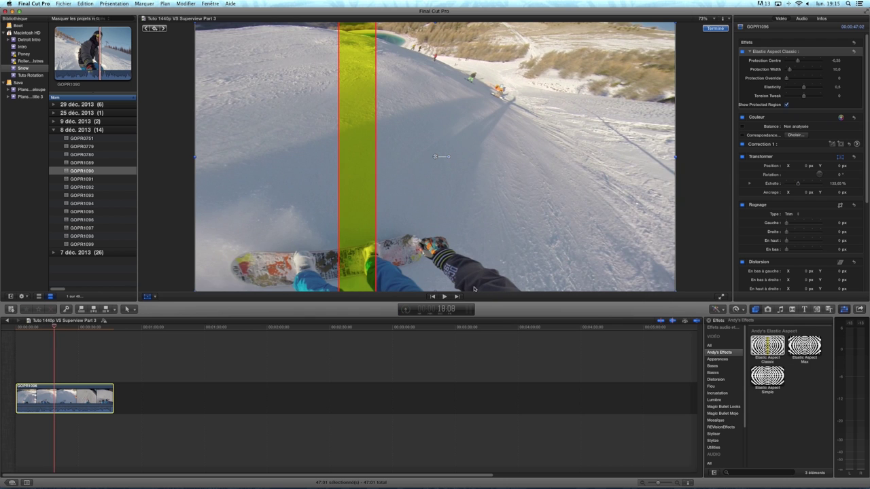
left_click(789, 70)
mouse_move(789, 70)
left_mouse_down()
mouse_move(809, 71)
mouse_move(795, 60)
left_mouse_up()
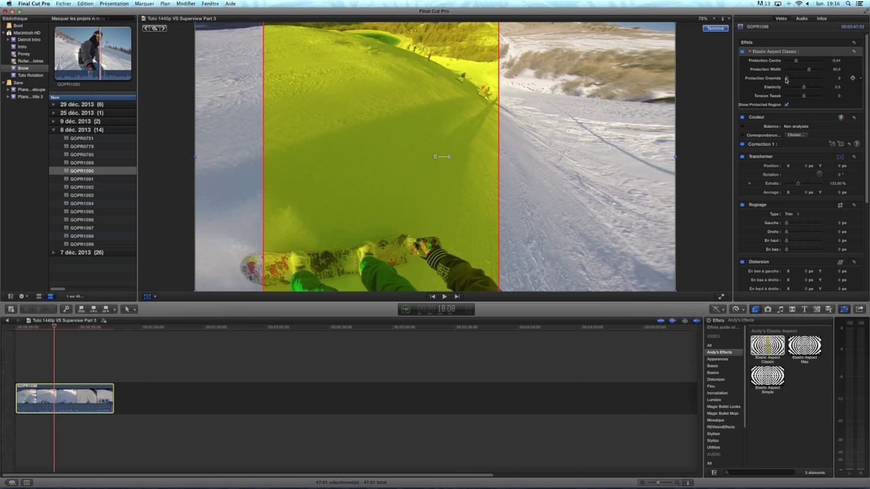
Fine-tune Protection Override, raise Elasticity to 0.51, and hide the protected-region overlay
left_click_drag(787, 79, 797, 80)
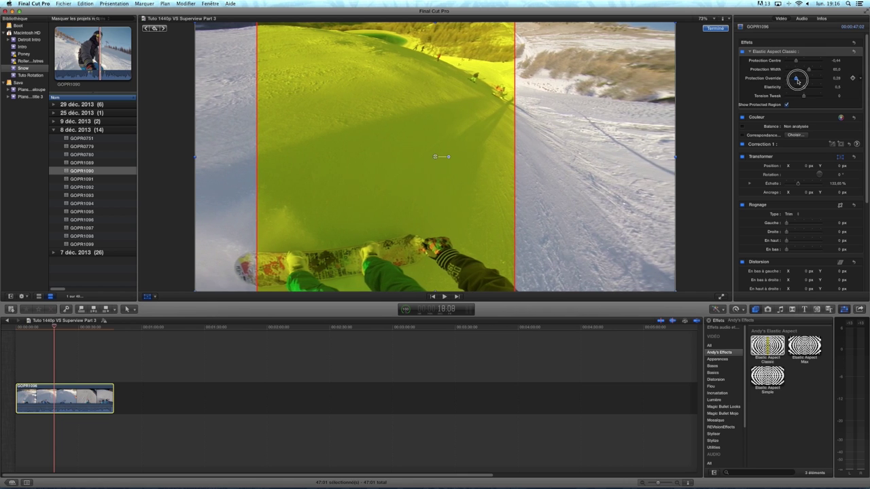
left_click_drag(797, 80, 779, 80)
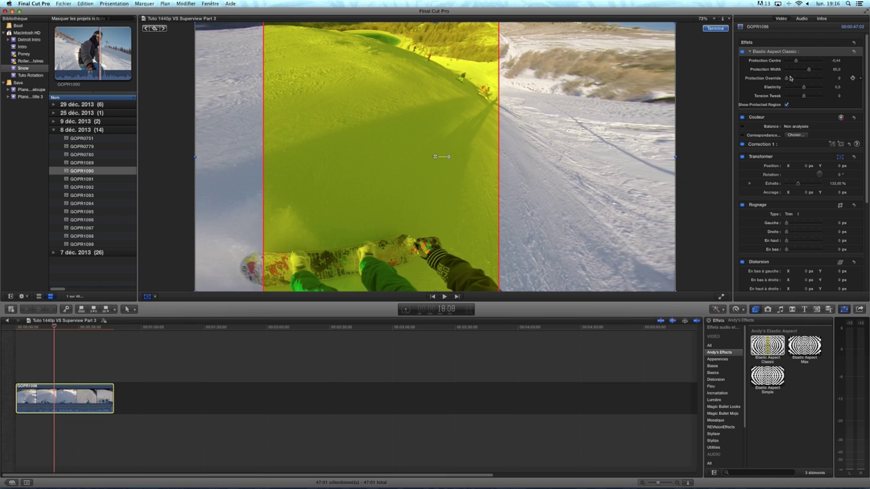
left_click_drag(786, 78, 793, 79)
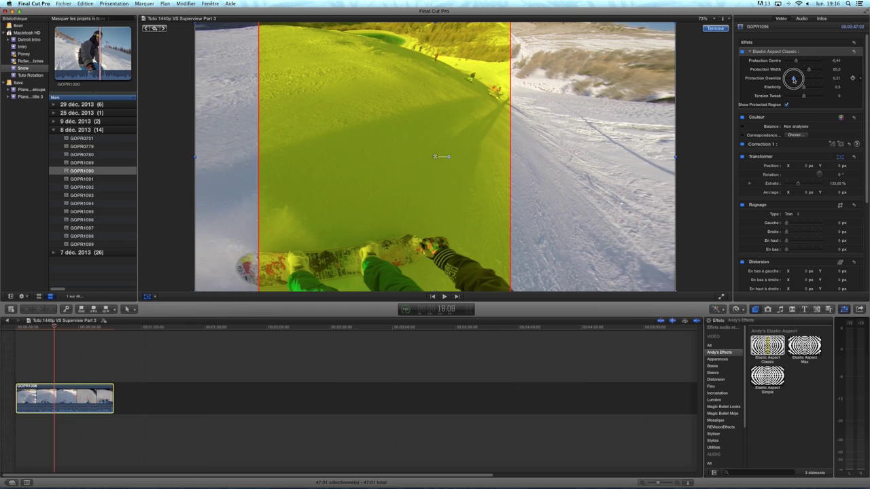
left_click_drag(793, 78, 792, 79)
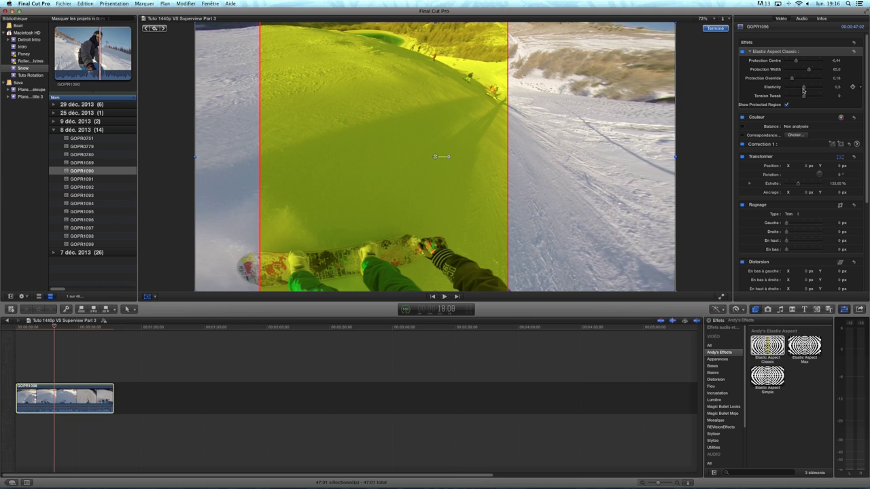
left_click_drag(804, 89, 809, 97)
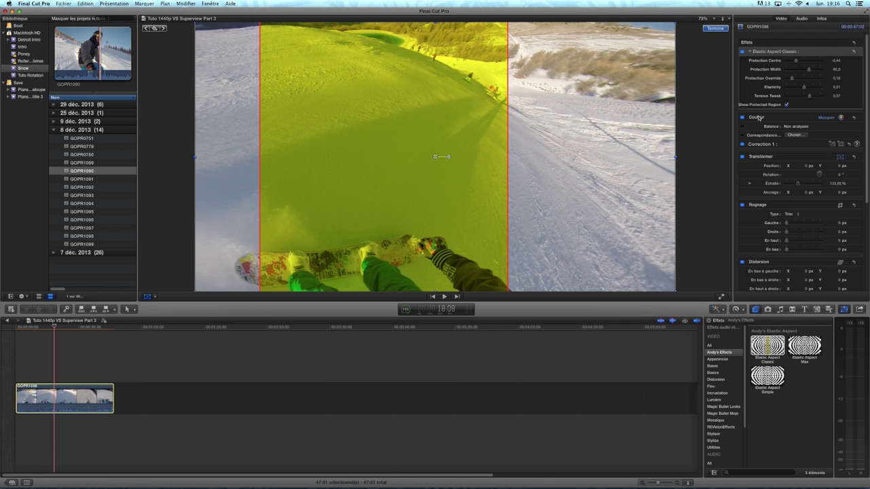
left_click(787, 105)
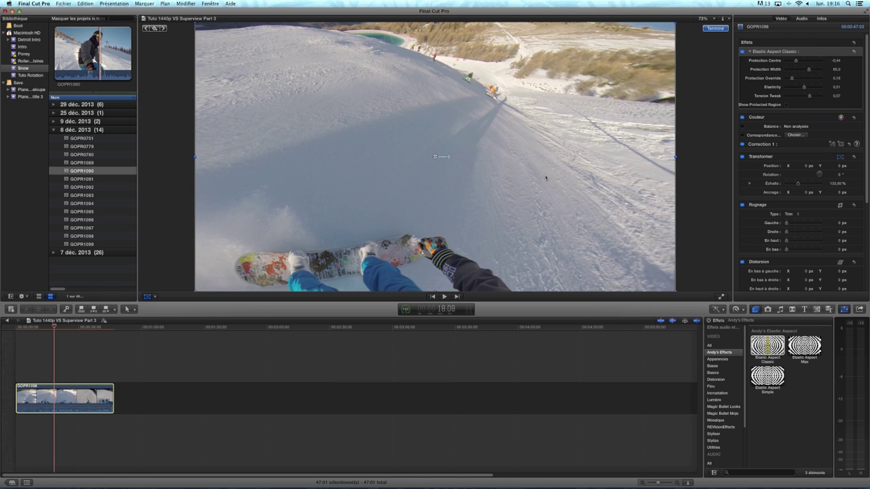
Scrub the playhead forward through GOPR1096 to preview the 133% stretched snowboard footage
mouse_move(37, 328)
left_mouse_down()
mouse_move(30, 328)
mouse_move(41, 329)
left_mouse_up()
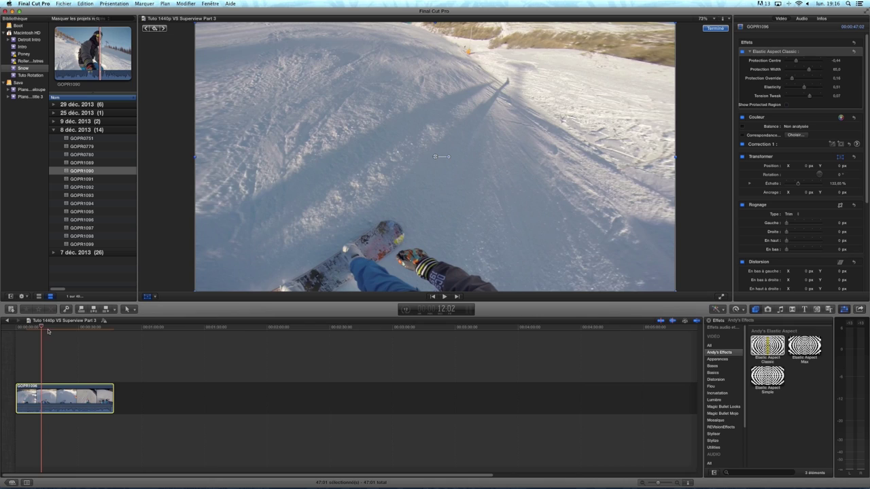
left_click_drag(41, 328, 49, 329)
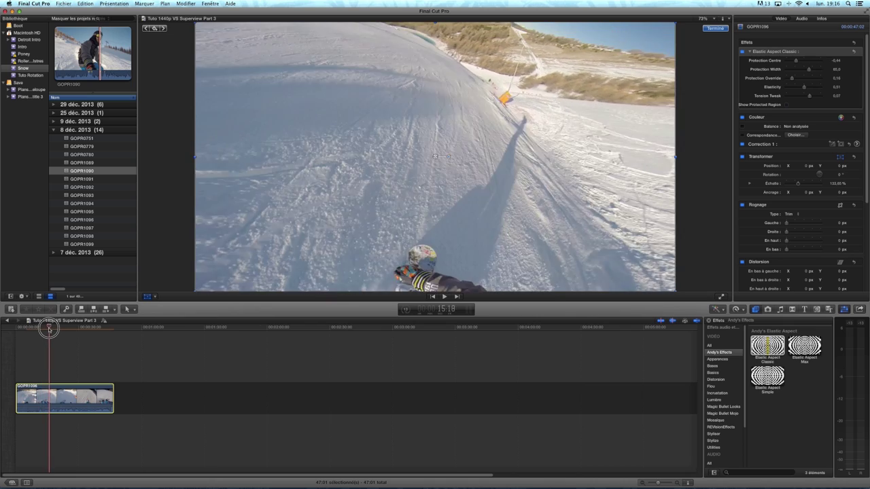
left_click_drag(49, 328, 56, 328)
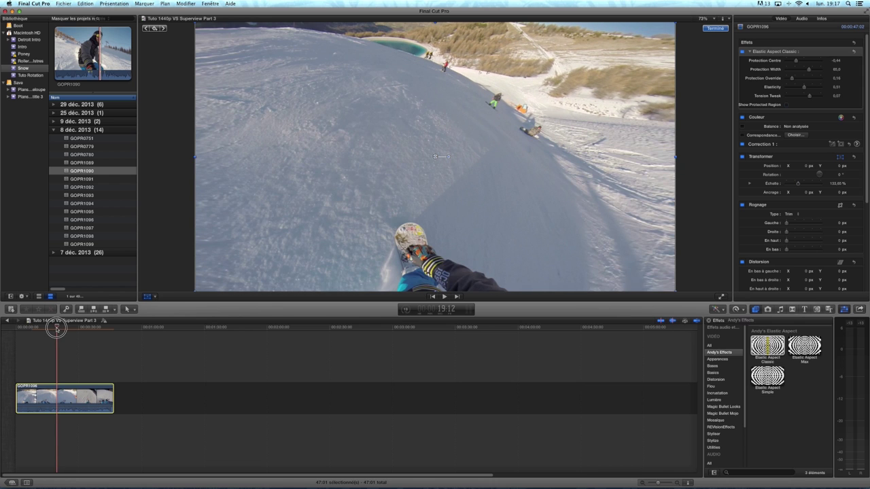